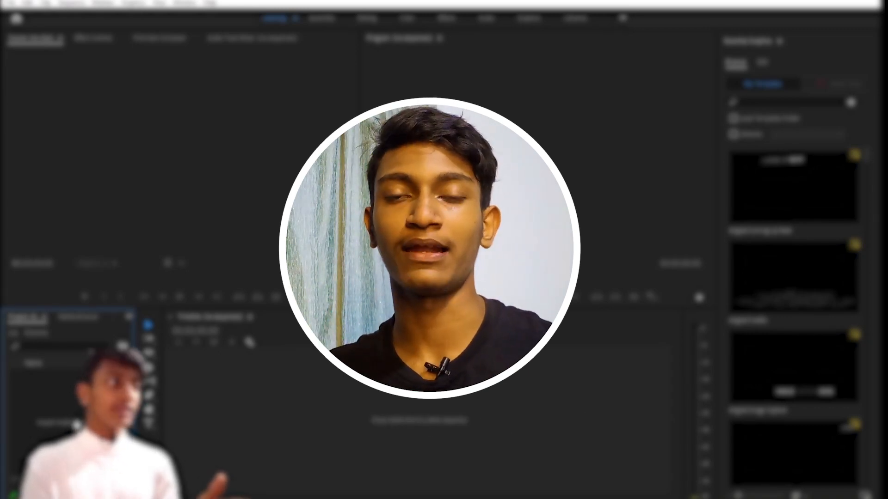
Import a video clip from the Downloads folder into the project.
{"action": "double_click", "coordinate": [65, 402]}
{"action": "scroll", "coordinate": [236, 148], "scroll_direction": "down", "scroll_amount": 3}
{"action": "scroll", "coordinate": [236, 147], "scroll_direction": "down", "scroll_amount": 5}
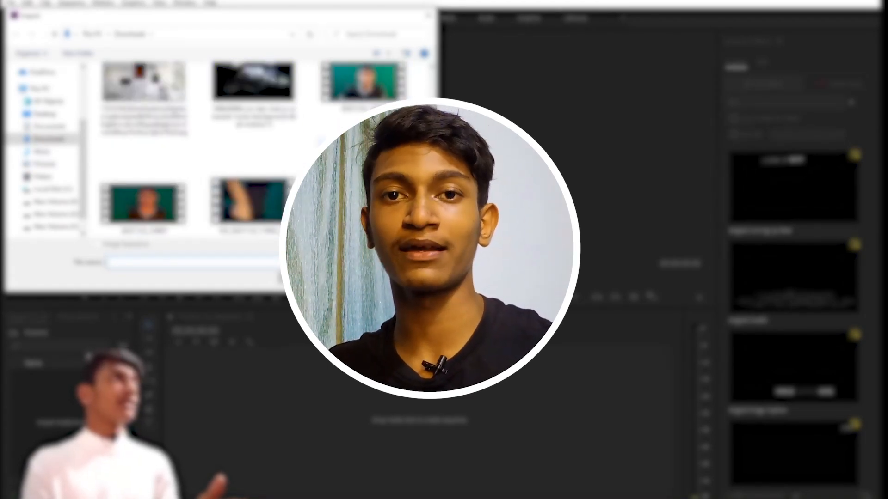
{"action": "scroll", "coordinate": [199, 148], "scroll_direction": "down", "scroll_amount": 2}
{"action": "scroll", "coordinate": [364, 99], "scroll_direction": "up", "scroll_amount": 2}
{"action": "left_click", "coordinate": [364, 99]}
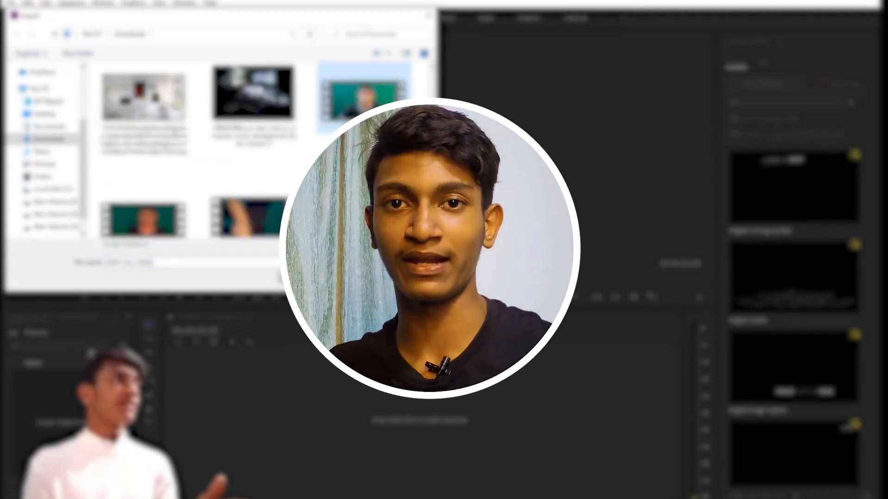
{"action": "left_click", "coordinate": [354, 279]}
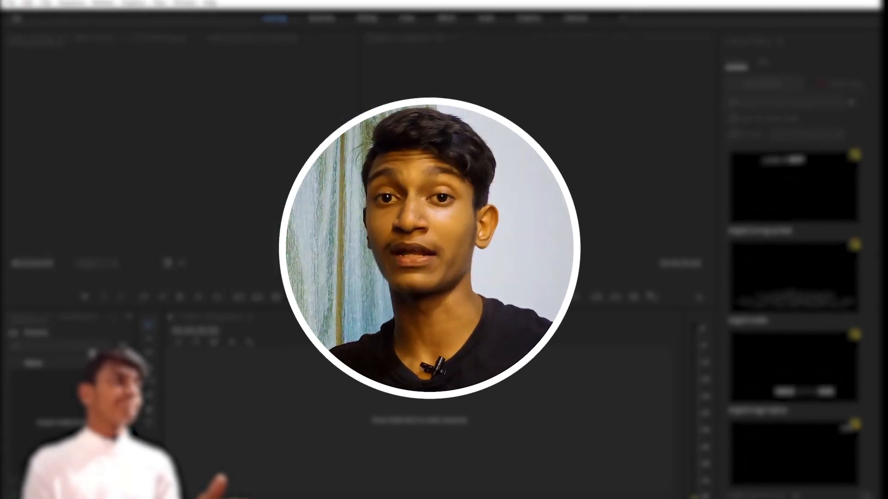
Open the sunrise time-lapse clip in the Source monitor and scrub it to 00:00:49:22.
{"action": "double_click", "coordinate": [38, 377]}
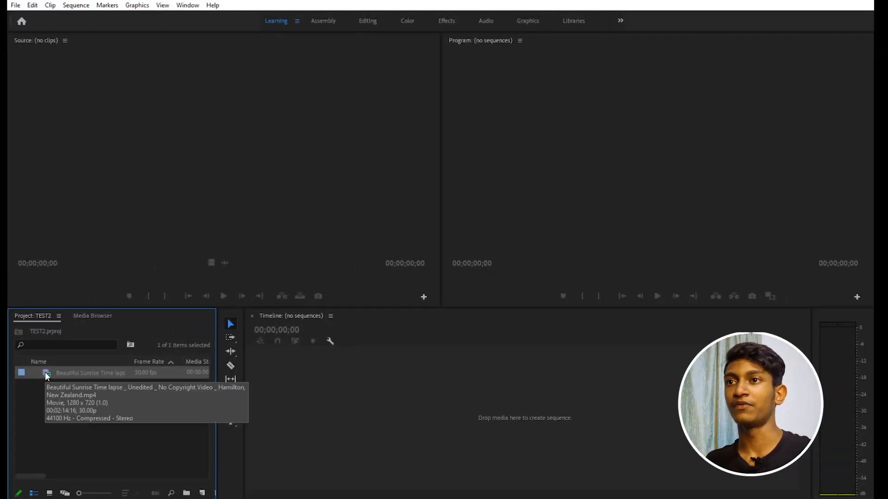
{"action": "double_click", "coordinate": [47, 374]}
{"action": "left_click_drag", "start_coordinate": [28, 280], "coordinate": [169, 288]}
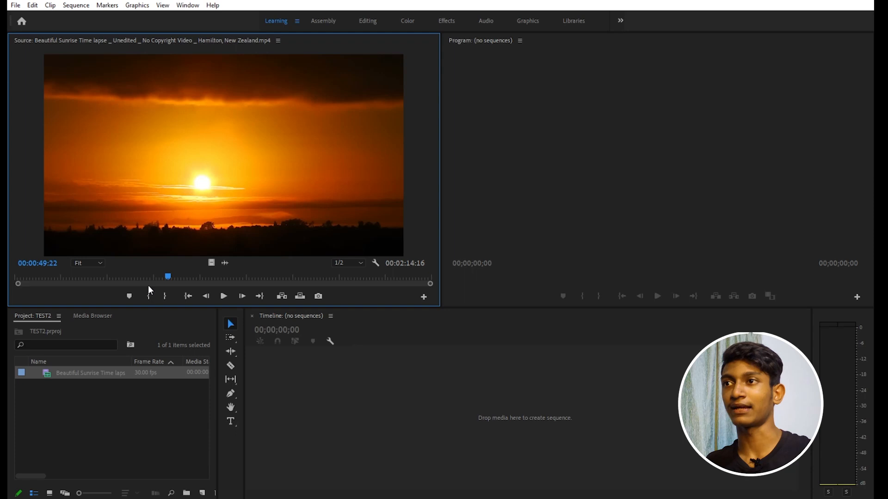
Place the sunrise clip on the empty timeline as a new sequence and move the playhead to 00:00:18:20.
{"action": "left_click_drag", "start_coordinate": [152, 220], "coordinate": [345, 443]}
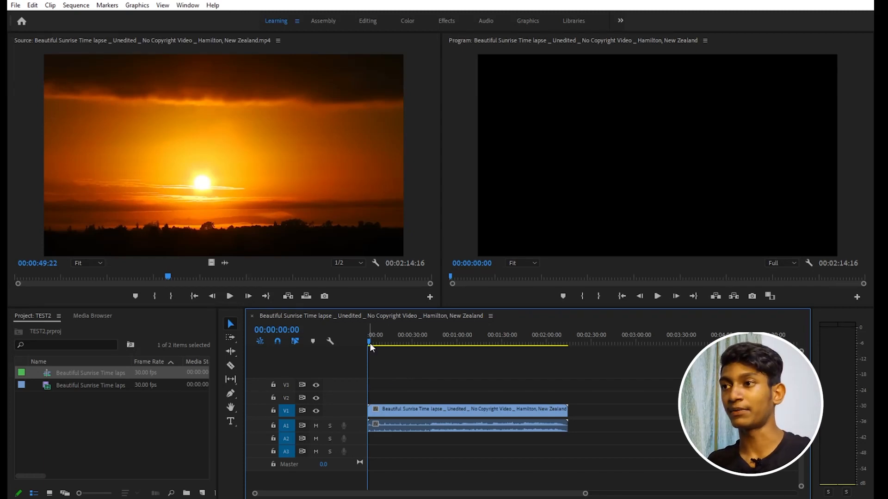
{"action": "left_click_drag", "start_coordinate": [369, 342], "coordinate": [396, 342]}
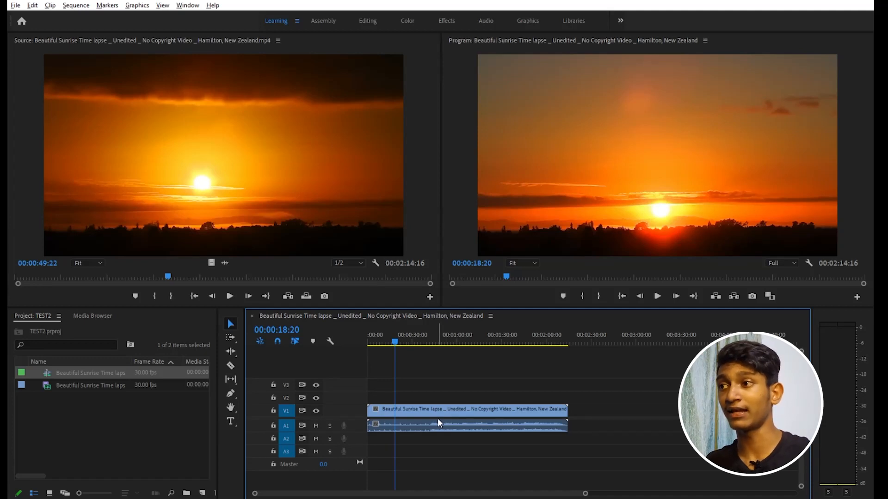
Increase the heights of the Audio 1 and Video 1 tracks to show the clip's waveform and thumbnail.
{"action": "scroll", "coordinate": [438, 418], "scroll_direction": "up", "scroll_amount": 5, "text": "alt"}
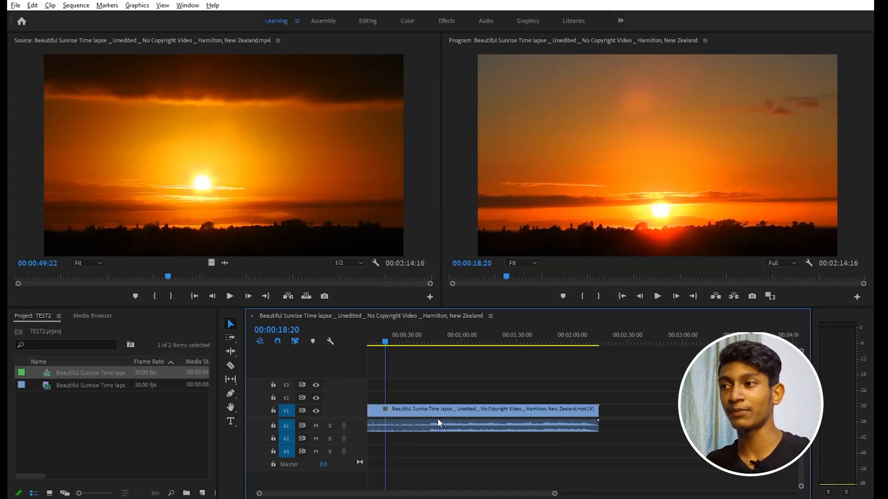
{"action": "scroll", "coordinate": [438, 418], "scroll_direction": "up", "scroll_amount": 4, "text": "alt"}
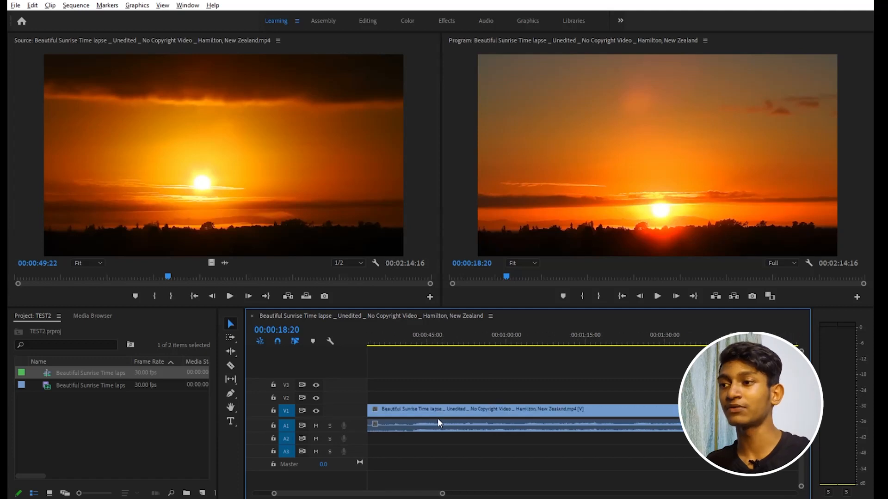
{"action": "left_click_drag", "start_coordinate": [387, 493], "coordinate": [369, 493]}
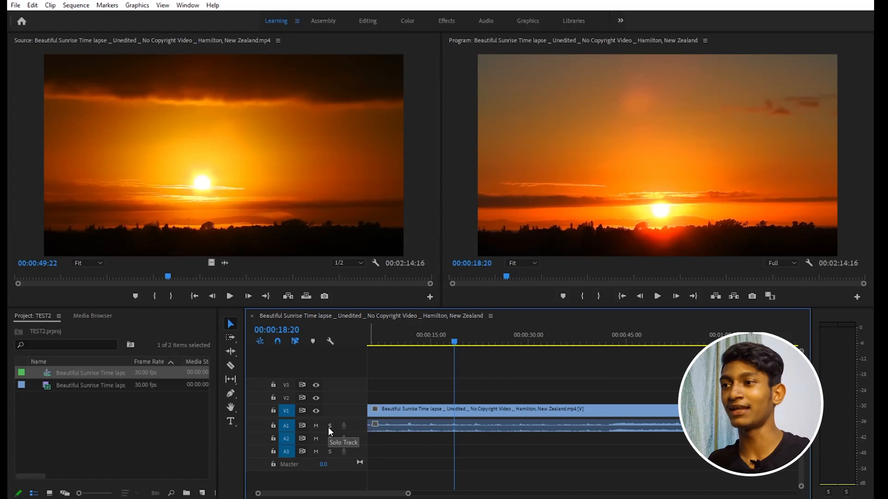
{"action": "double_click", "coordinate": [360, 427]}
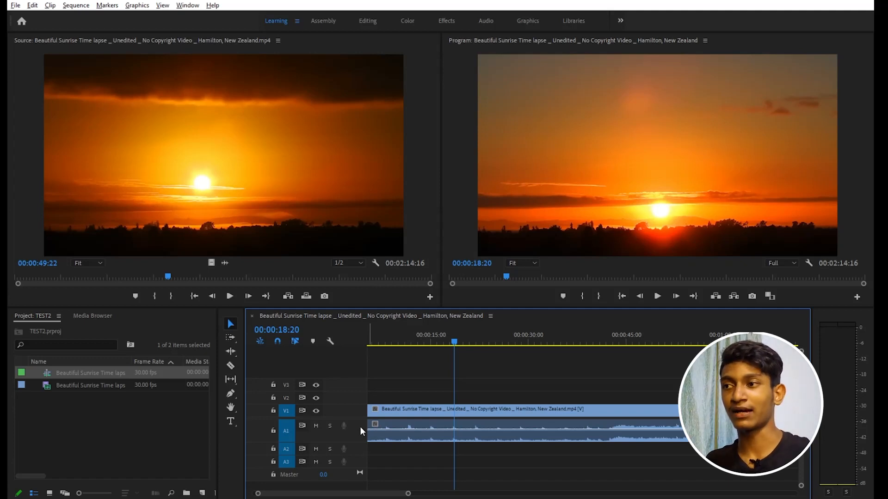
{"action": "scroll", "coordinate": [360, 426], "scroll_direction": "up", "scroll_amount": 2}
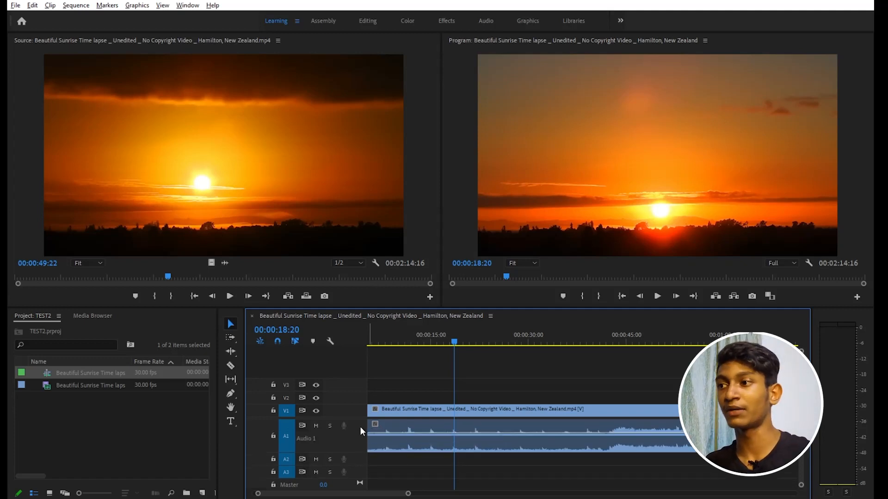
{"action": "scroll", "coordinate": [359, 426], "scroll_direction": "up", "scroll_amount": 4}
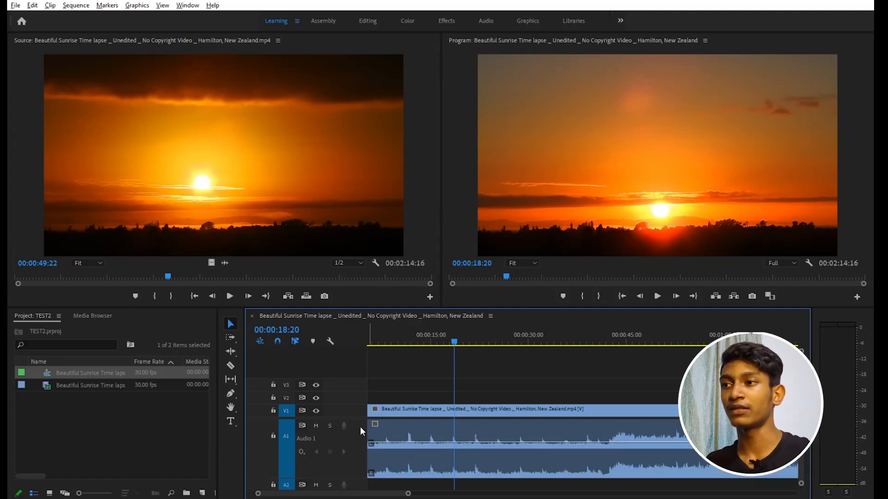
{"action": "scroll", "coordinate": [359, 426], "scroll_direction": "down", "scroll_amount": 1}
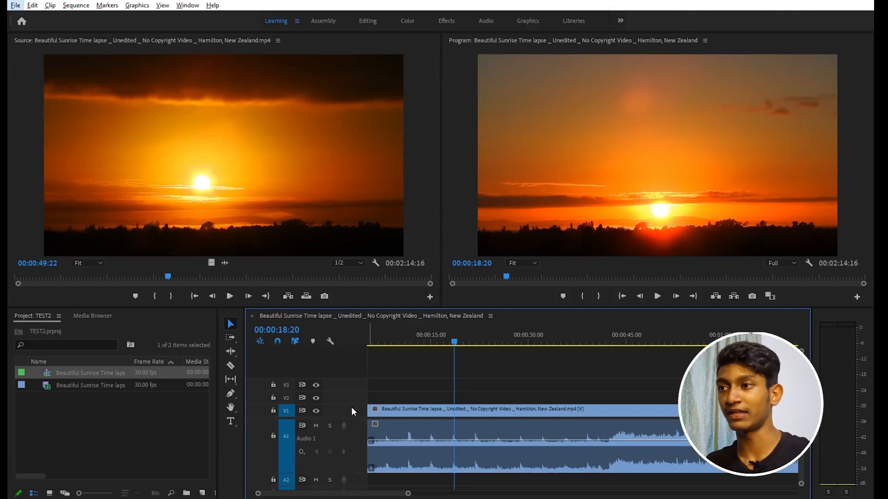
{"action": "scroll", "coordinate": [351, 406], "scroll_direction": "up", "scroll_amount": 3}
{"action": "scroll", "coordinate": [351, 407], "scroll_direction": "down", "scroll_amount": 2}
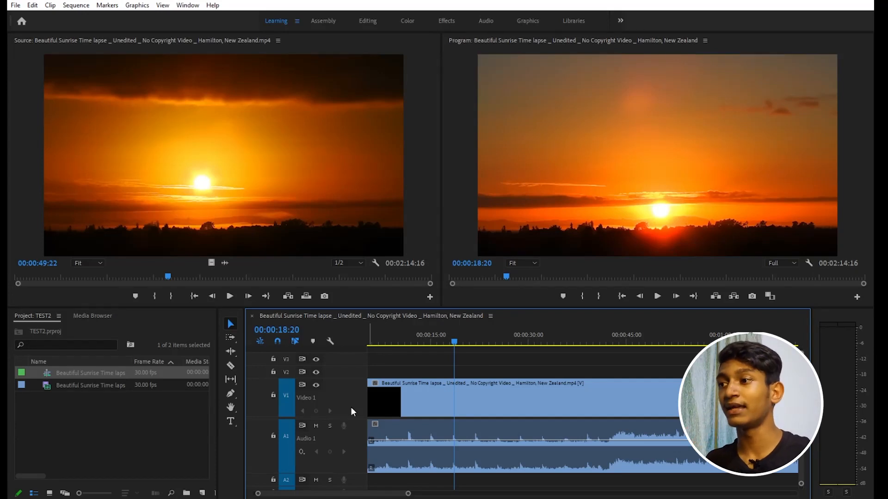
Split the sunrise clip at 00:00:14:27 and 00:00:30:00, and delete the section between the two cuts.
{"action": "left_click_drag", "start_coordinate": [453, 338], "coordinate": [431, 338]}
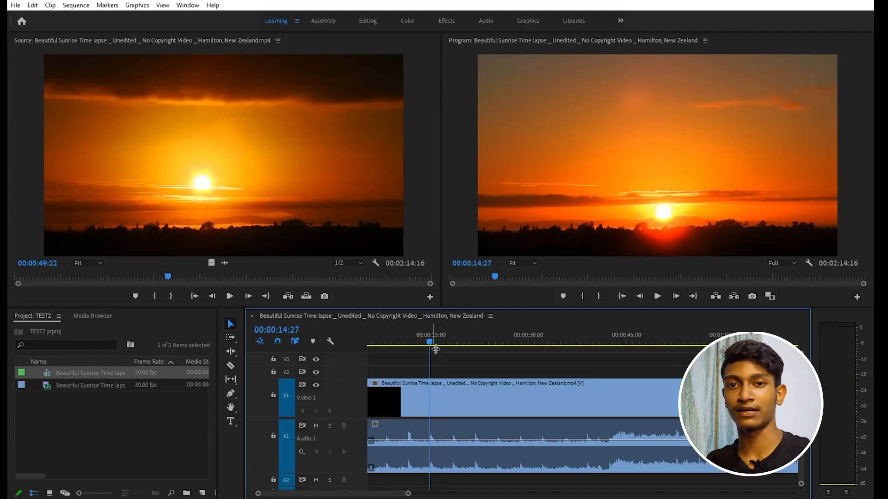
{"action": "key", "text": "ctrl+k"}
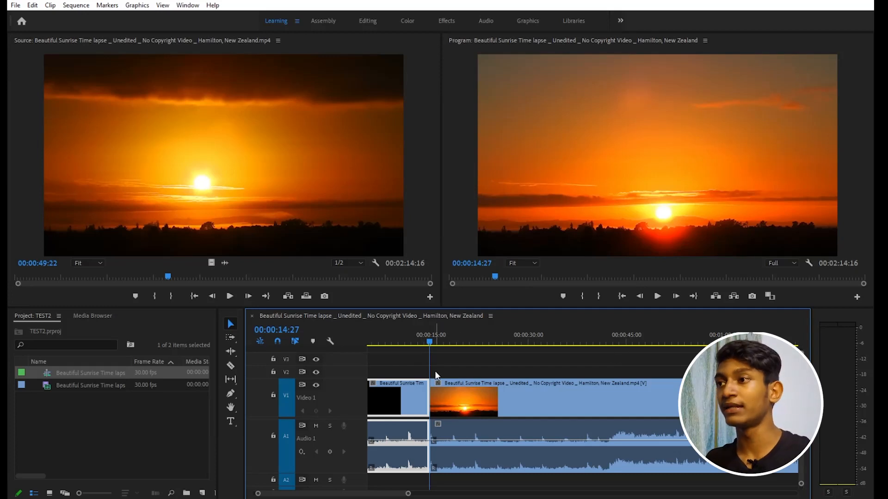
{"action": "left_click_drag", "start_coordinate": [430, 341], "coordinate": [528, 350]}
{"action": "left_click", "coordinate": [536, 398]}
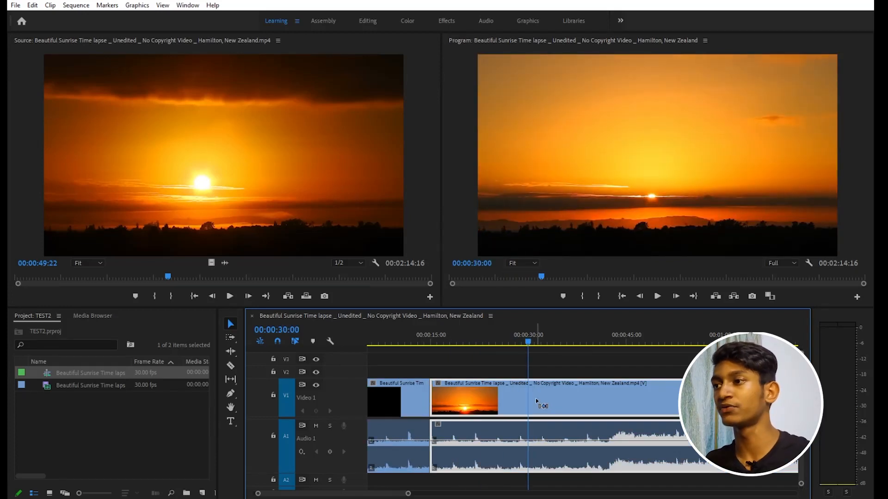
{"action": "key", "text": "ctrl+k"}
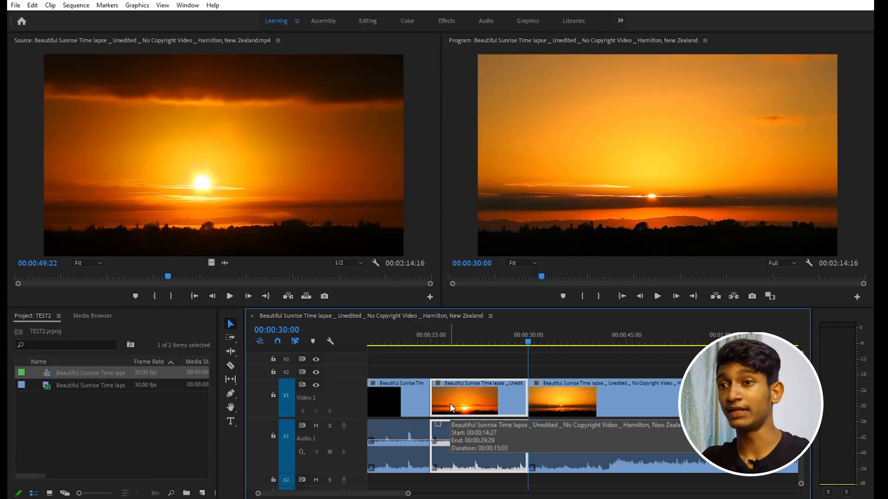
{"action": "key", "text": "Delete"}
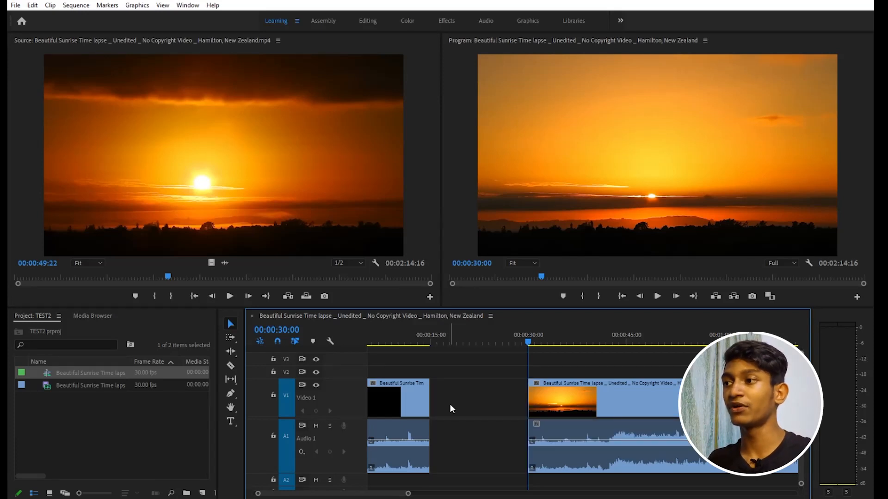
Move the remaining sunrise clip closer to the first segment and close the leftover gap on the timeline.
{"action": "left_click_drag", "start_coordinate": [640, 390], "coordinate": [602, 394]}
{"action": "left_click", "coordinate": [459, 396]}
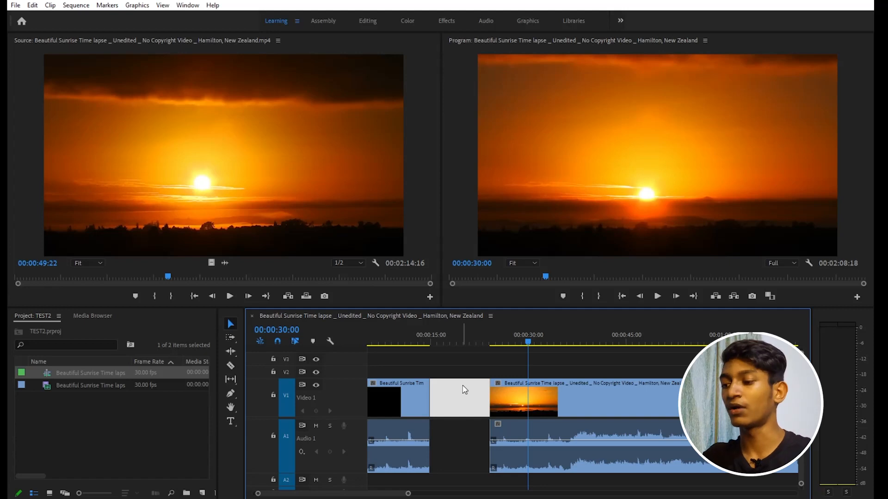
{"action": "key", "text": "Delete"}
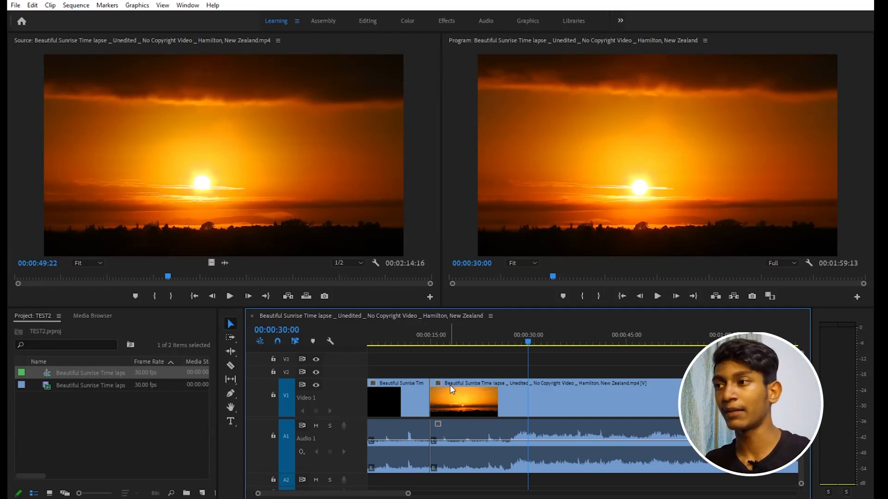
Unlink the second clip's audio from its video and split only the video at 00:00:30:00.
{"action": "left_click", "coordinate": [468, 397]}
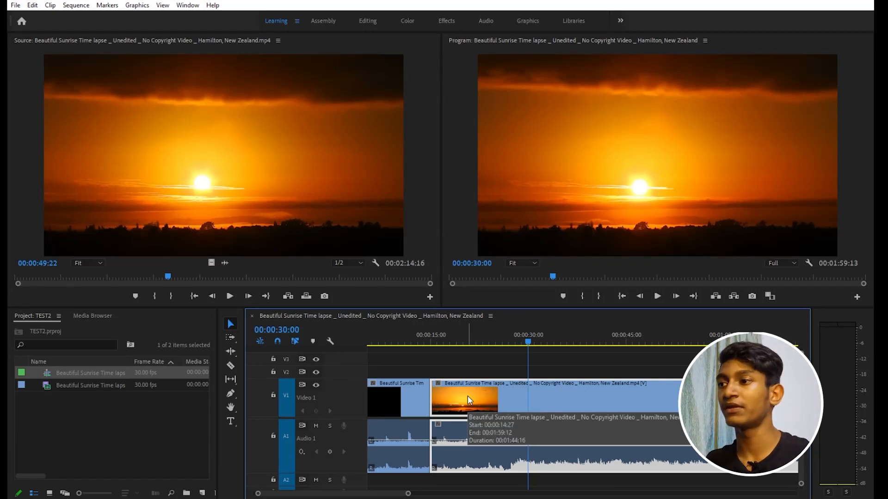
{"action": "right_click", "coordinate": [491, 393]}
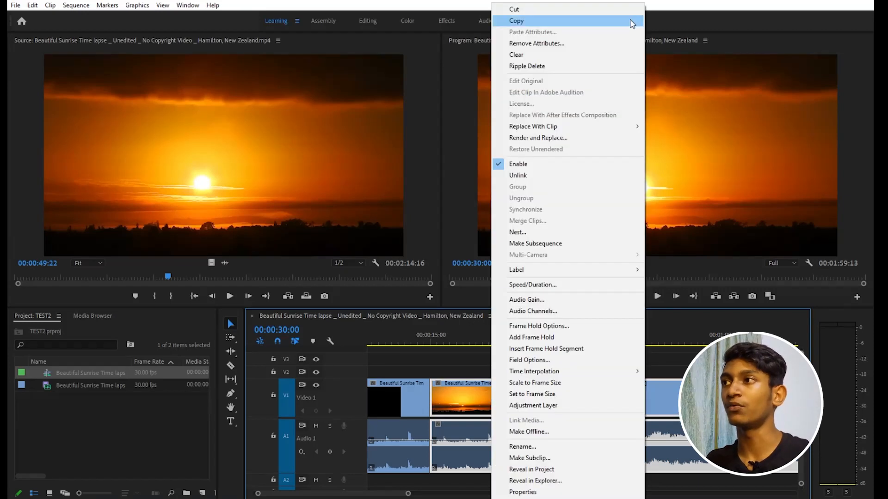
{"action": "left_click", "coordinate": [524, 180]}
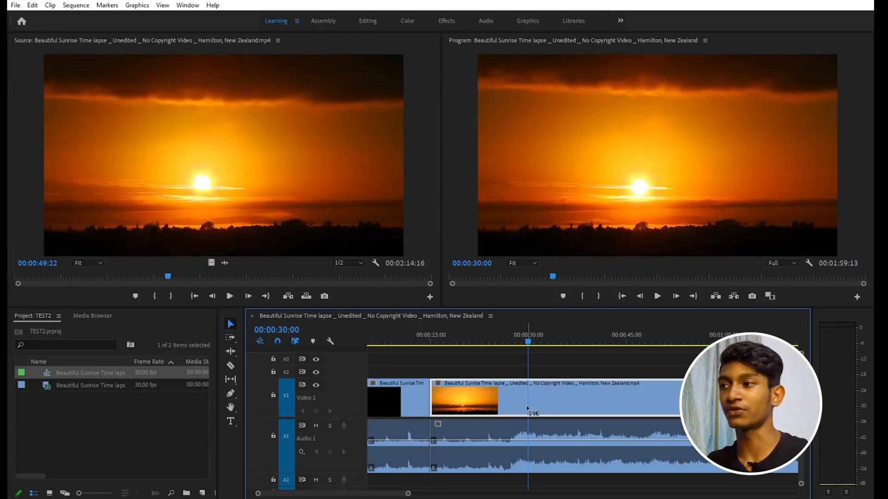
{"action": "key", "text": "ctrl+k"}
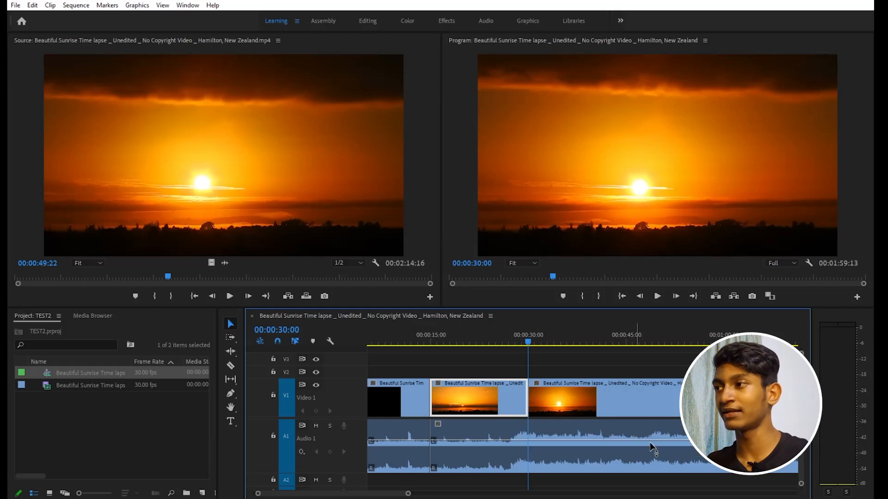
Split only the unlinked audio of the second clip at 00:00:46:07.
{"action": "left_click", "coordinate": [633, 341]}
{"action": "left_click", "coordinate": [630, 451]}
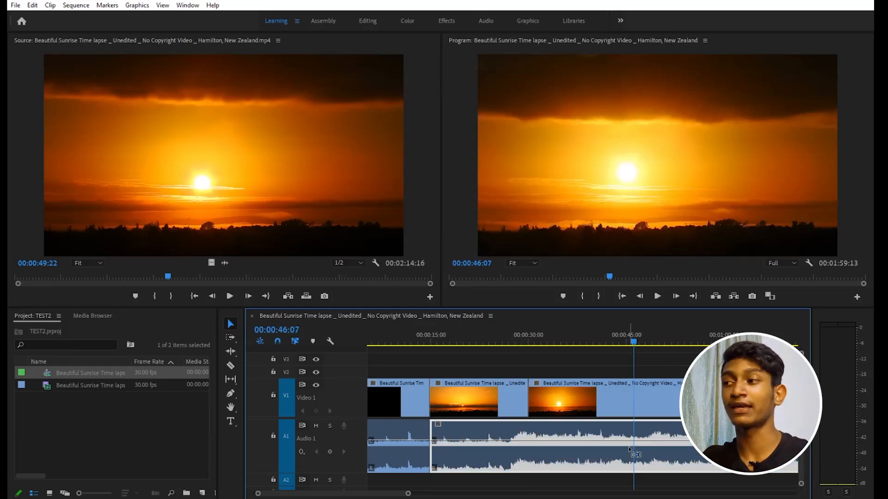
{"action": "key", "text": "ctrl+k"}
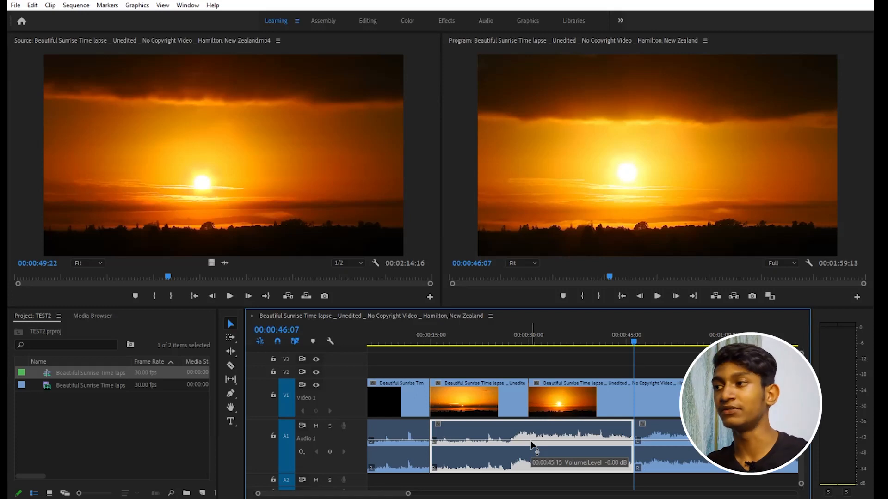
Undo the unlinking, deletions and all splits back to the single original sunrise clip.
{"action": "key", "text": "ctrl+z"}
{"action": "key", "text": "ctrl+z"}
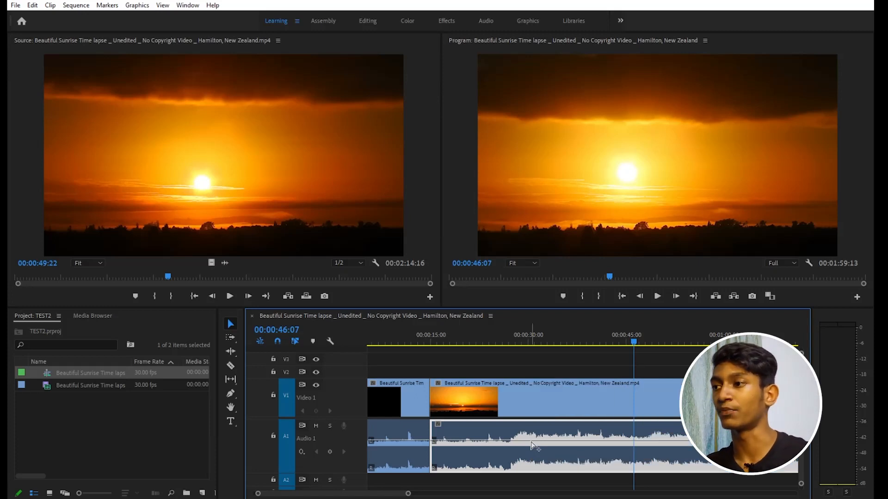
{"action": "key", "text": "ctrl+z"}
{"action": "key", "text": "ctrl+z"}
{"action": "key", "text": "ctrl+z"}
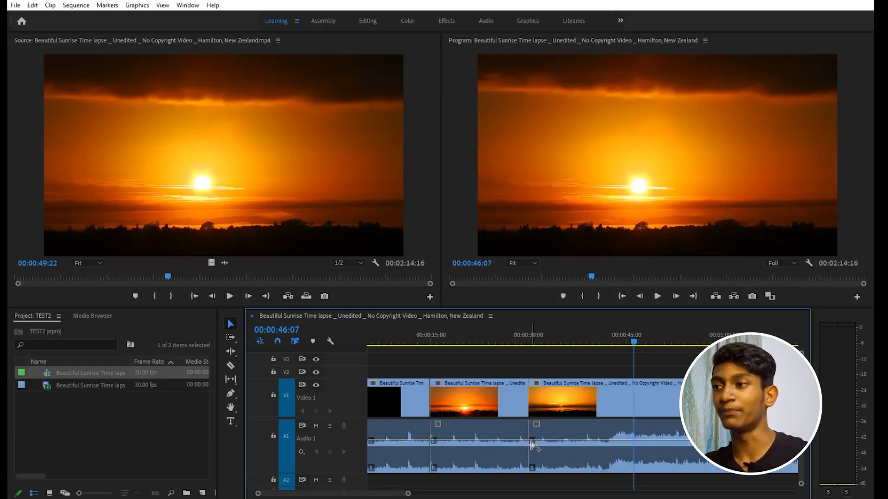
{"action": "key", "text": "ctrl+z"}
{"action": "key", "text": "ctrl+z"}
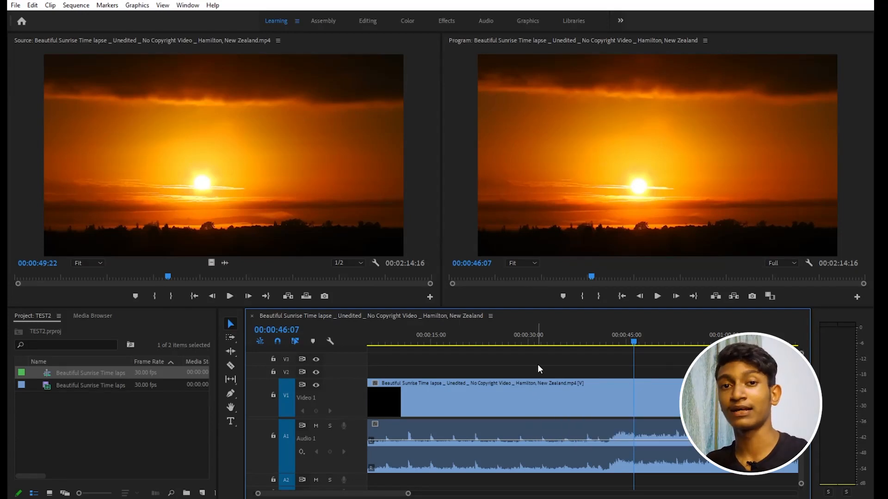
Select the linked sunrise clip on the timeline and show its full length.
{"action": "right_click", "coordinate": [528, 408]}
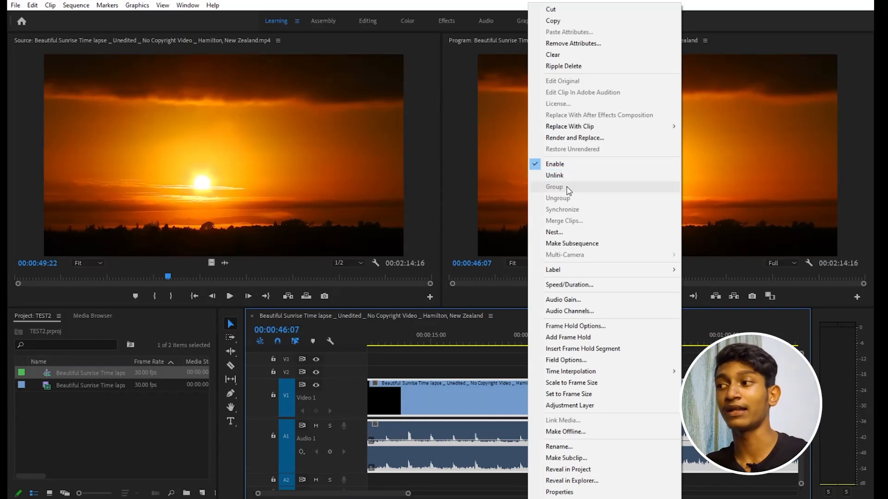
{"action": "left_click", "coordinate": [468, 349]}
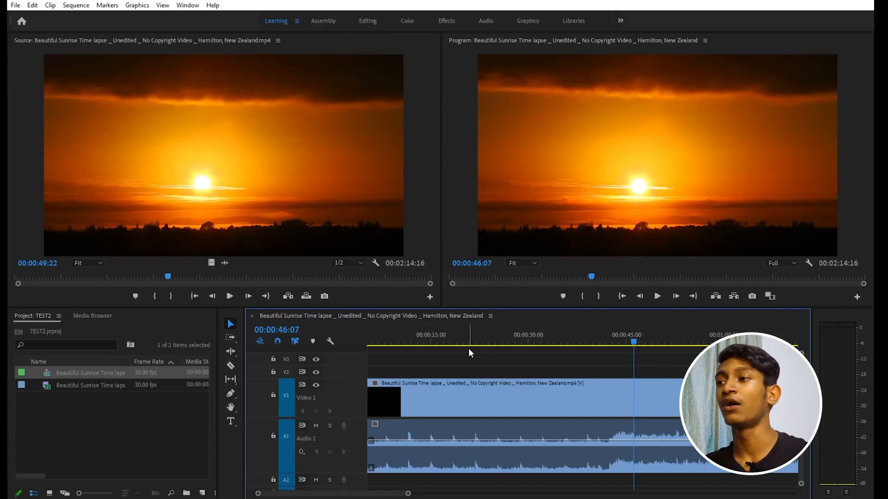
{"action": "left_click", "coordinate": [469, 385]}
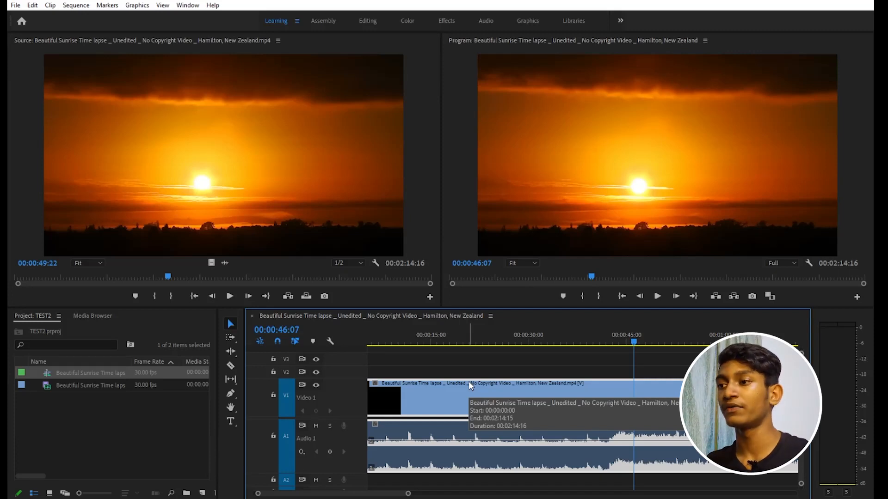
{"action": "left_click_drag", "start_coordinate": [407, 495], "coordinate": [537, 494]}
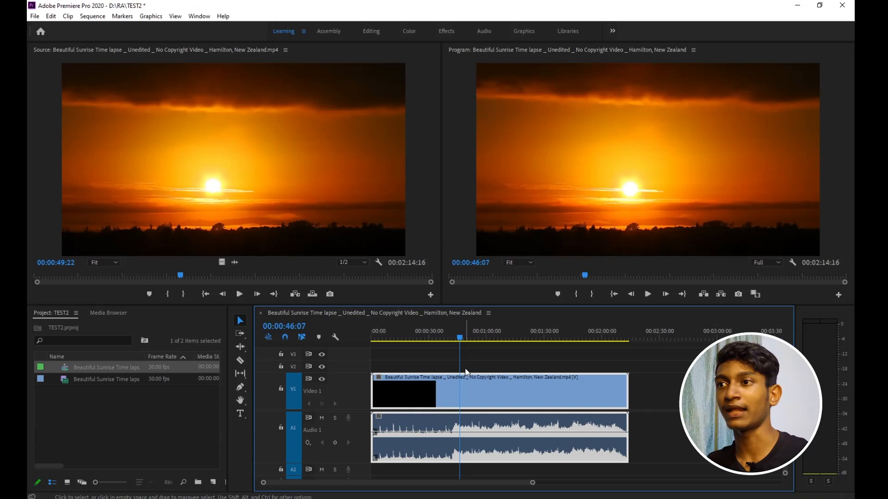
Try splitting the linked sunrise clip at 00:00:44:10 with the Razor tool, undo the split and return to the Selection tool.
{"action": "left_click", "coordinate": [240, 360]}
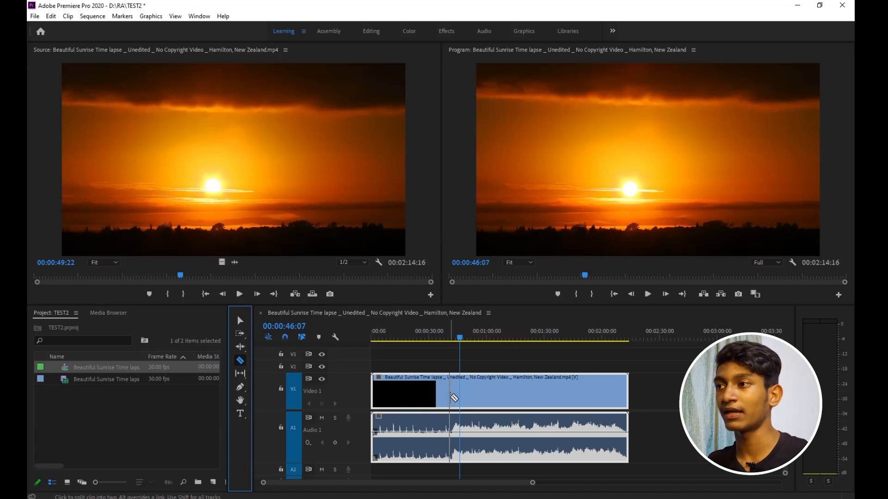
{"action": "mouse_move", "coordinate": [459, 341]}
{"action": "left_mouse_down"}
{"action": "mouse_move", "coordinate": [441, 340]}
{"action": "mouse_move", "coordinate": [456, 341]}
{"action": "left_mouse_up"}
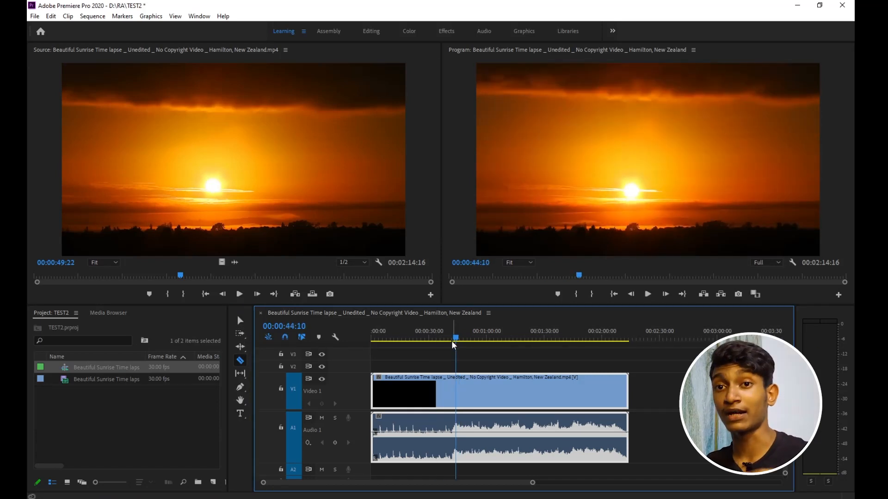
{"action": "left_click", "coordinate": [454, 392]}
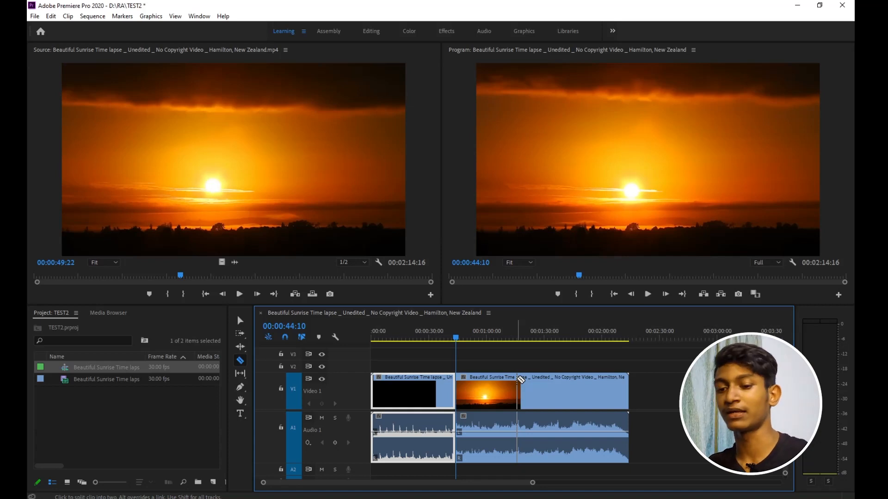
{"action": "key", "text": "ctrl+z"}
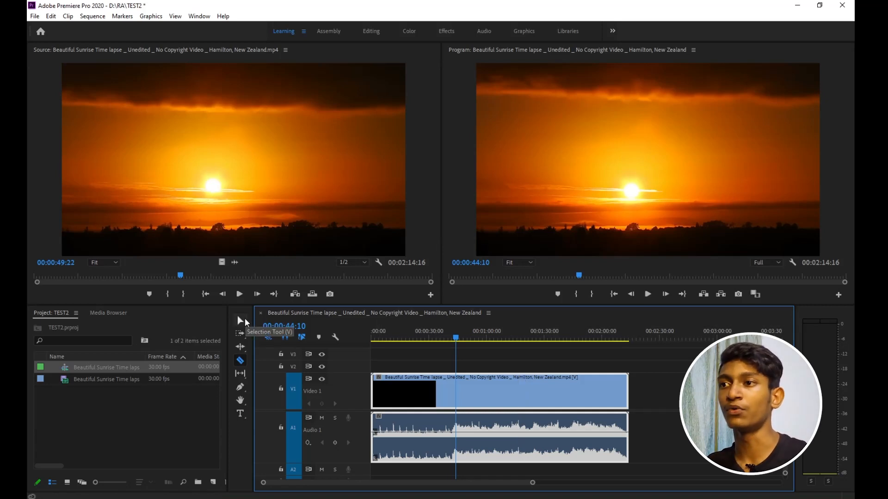
{"action": "left_click", "coordinate": [245, 320]}
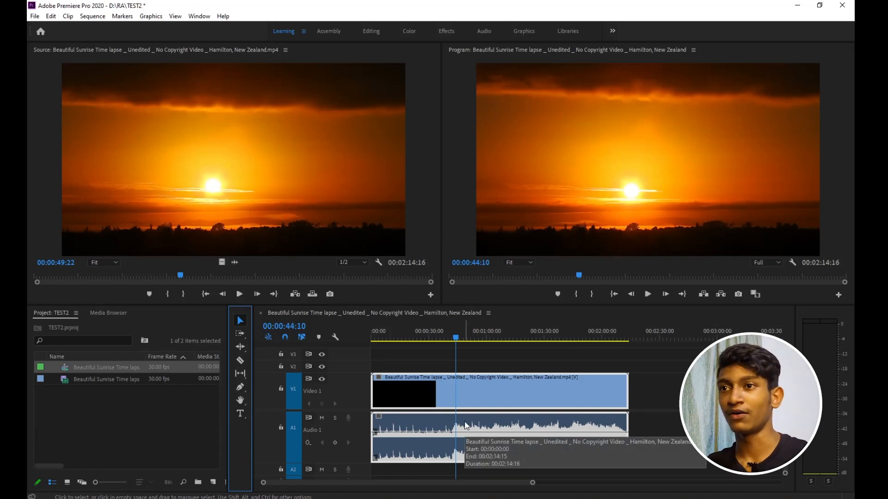
Import Play Dead - NEFFEX.mp3 from the Downloads folder and open it in the Source monitor.
{"action": "double_click", "coordinate": [99, 429]}
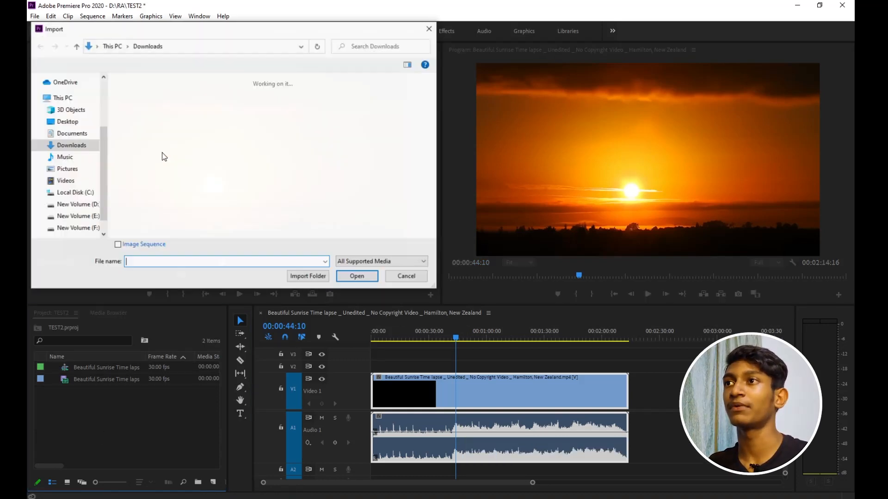
{"action": "scroll", "coordinate": [256, 180], "scroll_direction": "down", "scroll_amount": 6}
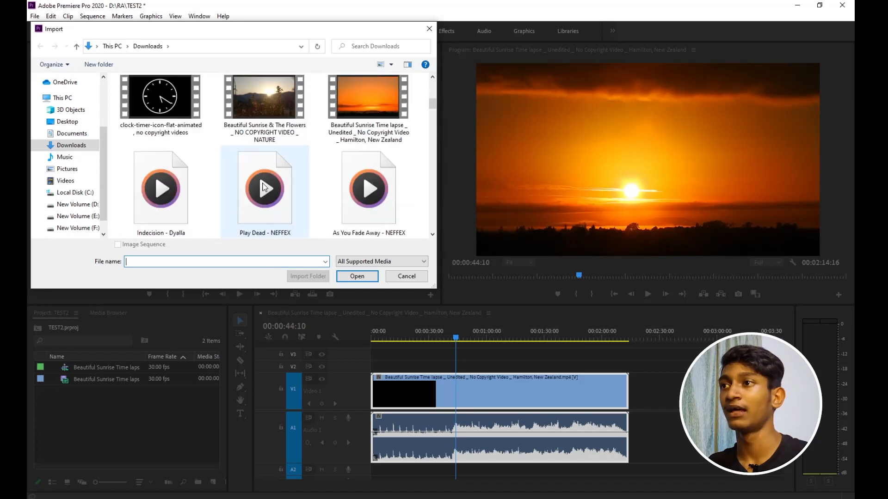
{"action": "left_click", "coordinate": [261, 197]}
{"action": "left_click", "coordinate": [357, 276]}
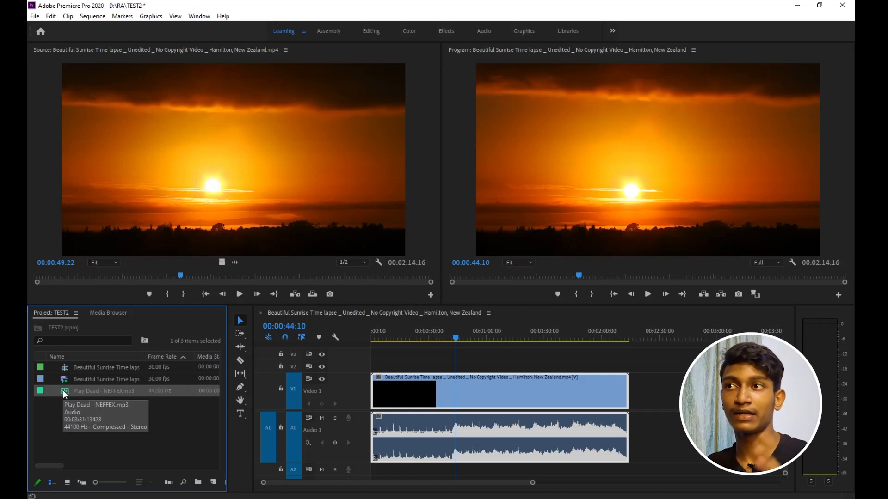
{"action": "double_click", "coordinate": [63, 390]}
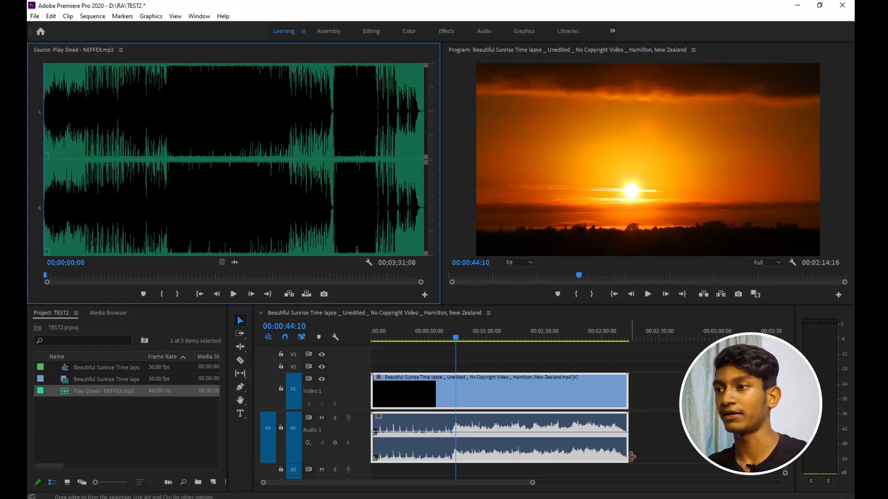
Place the imported song on audio track A2 at the start of the sequence and preview playback from 00:00:41:08.
{"action": "scroll", "coordinate": [354, 433], "scroll_direction": "down", "scroll_amount": 5}
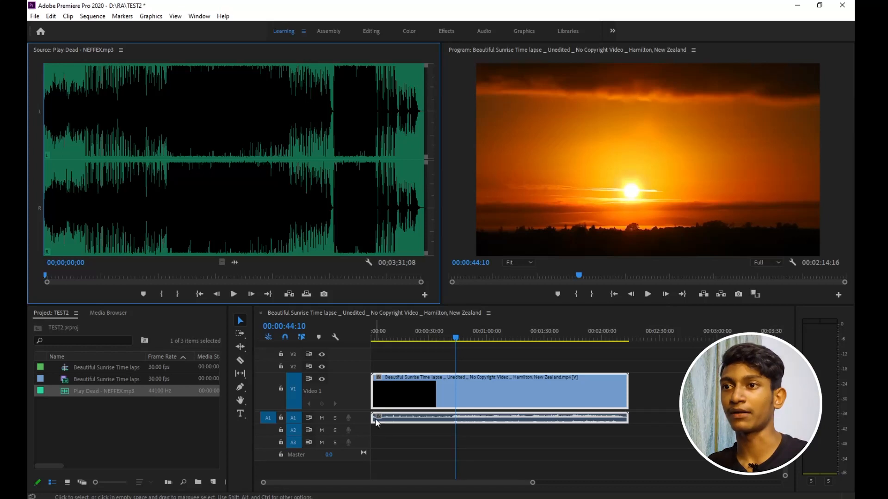
{"action": "left_click_drag", "start_coordinate": [66, 393], "coordinate": [391, 433]}
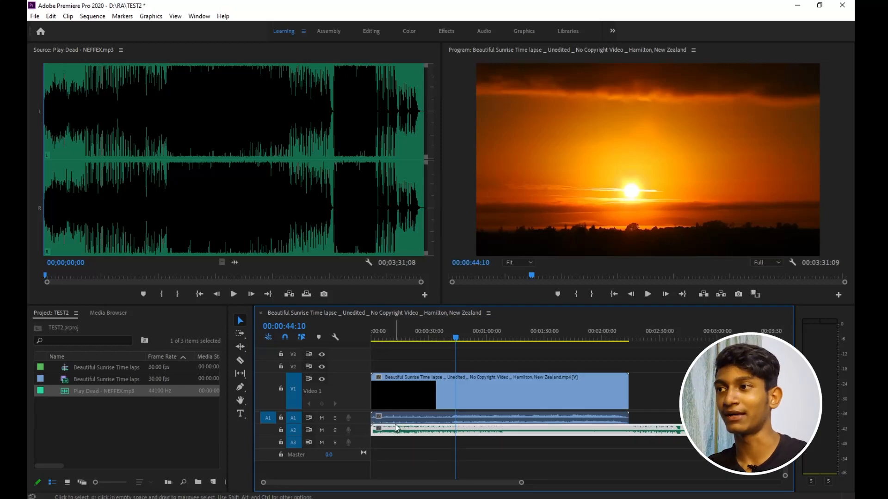
{"action": "left_click_drag", "start_coordinate": [455, 341], "coordinate": [450, 340]}
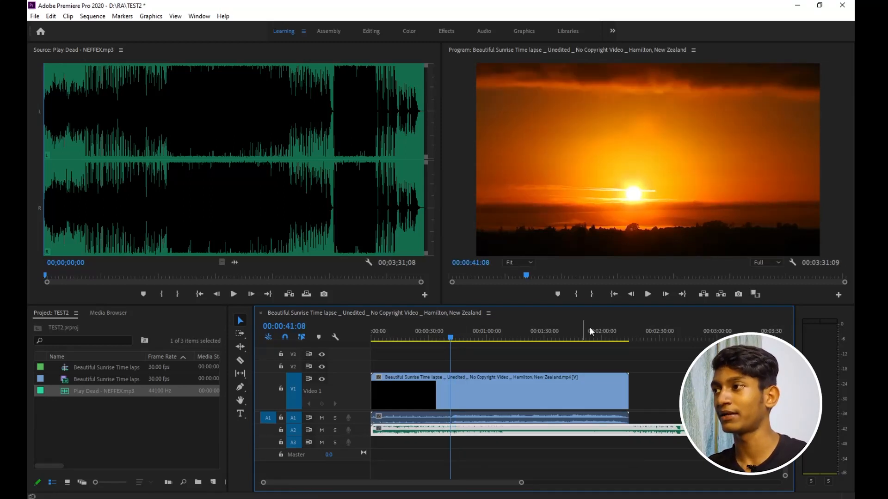
{"action": "left_click", "coordinate": [647, 295]}
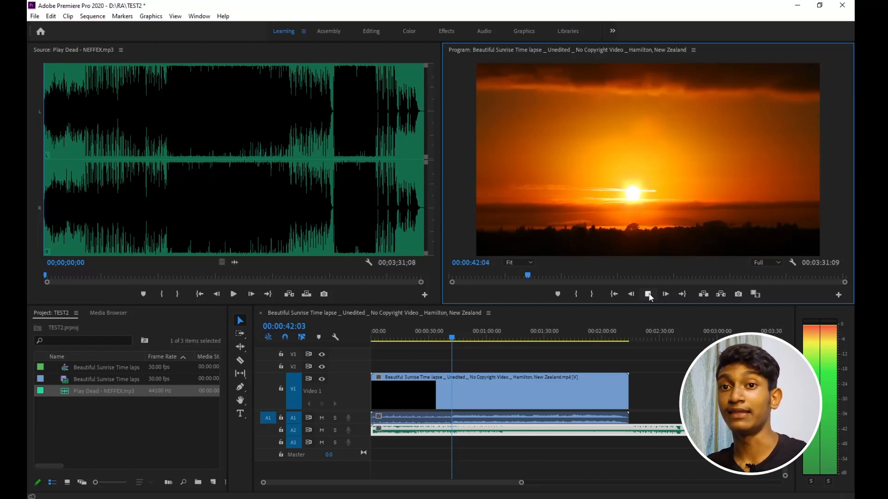
{"action": "left_click", "coordinate": [648, 295]}
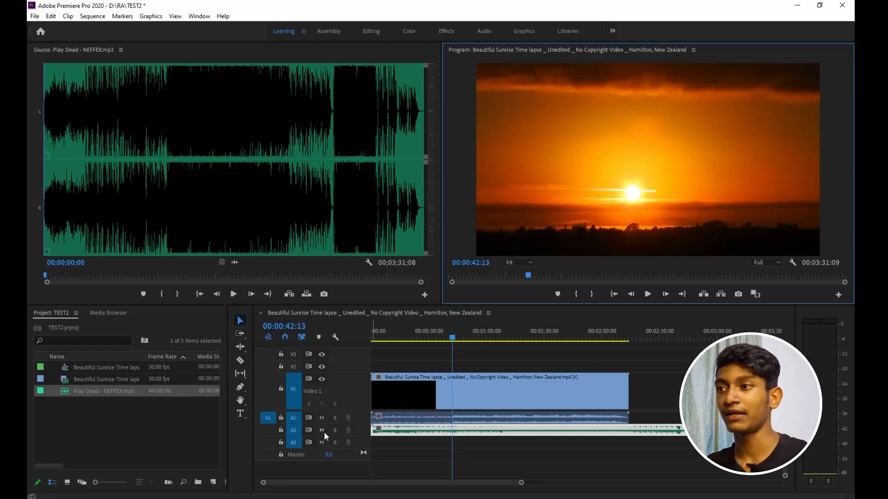
Mute audio track A1 with the sunrise clip's sound and play the sequence.
{"action": "left_click", "coordinate": [411, 423]}
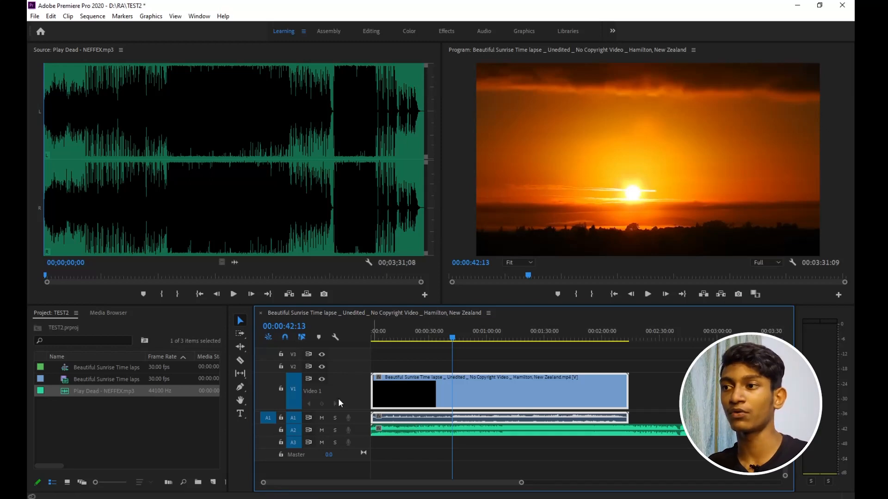
{"action": "left_click", "coordinate": [322, 419]}
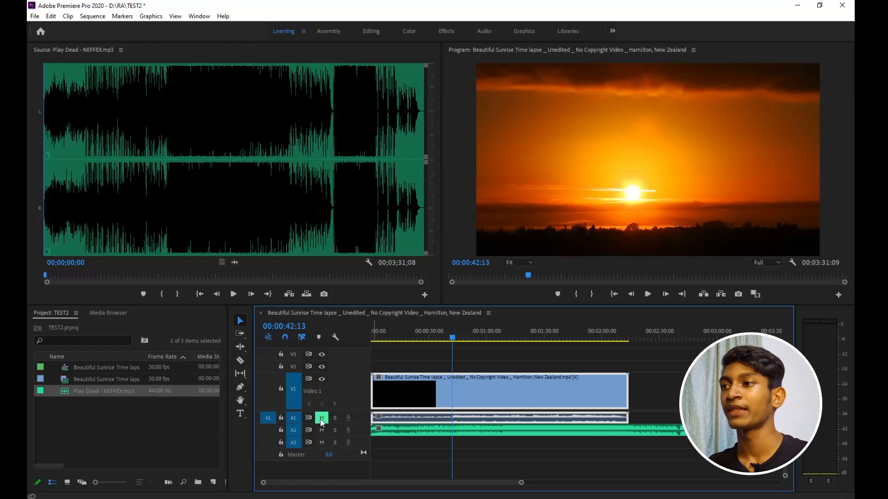
{"action": "left_click", "coordinate": [647, 296]}
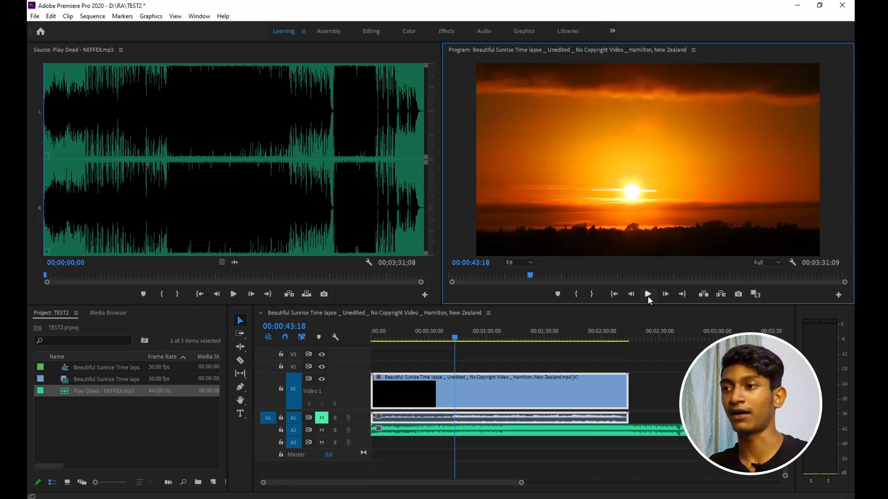
Unmute audio track A1, mute the song's track A2 instead and play the sequence briefly.
{"action": "left_click", "coordinate": [322, 418]}
{"action": "left_click", "coordinate": [321, 430]}
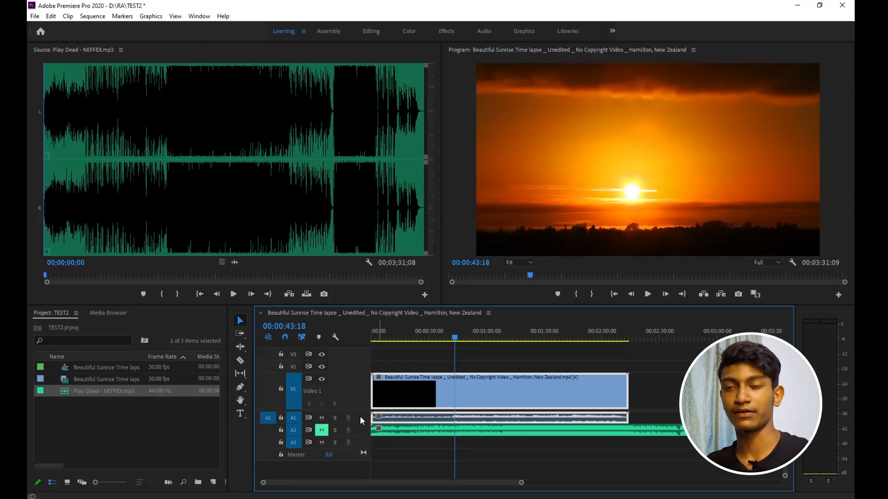
{"action": "left_click", "coordinate": [648, 294]}
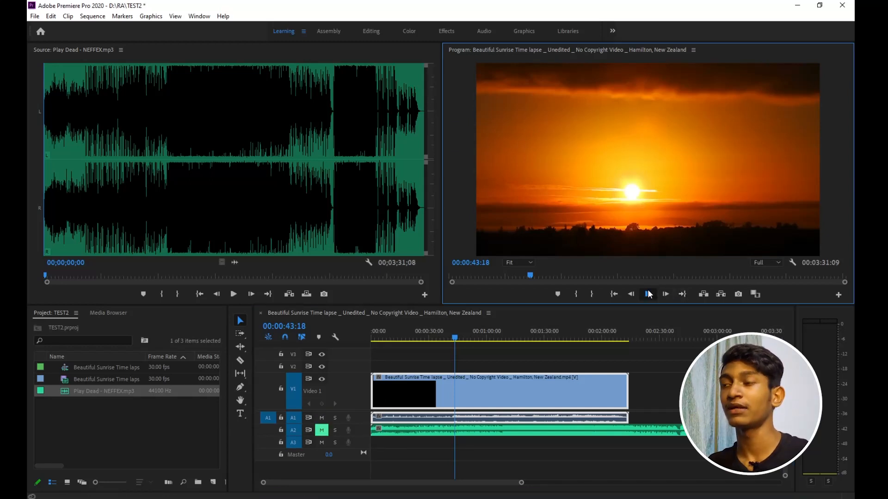
{"action": "left_click", "coordinate": [648, 294]}
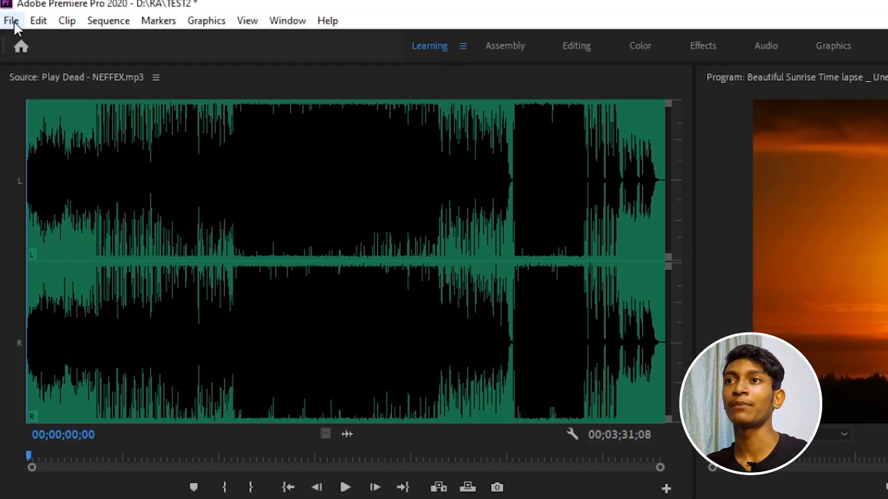
Open the media export settings for the sequence and choose the YouTube 1080p Full HD preset.
{"action": "left_click", "coordinate": [35, 17]}
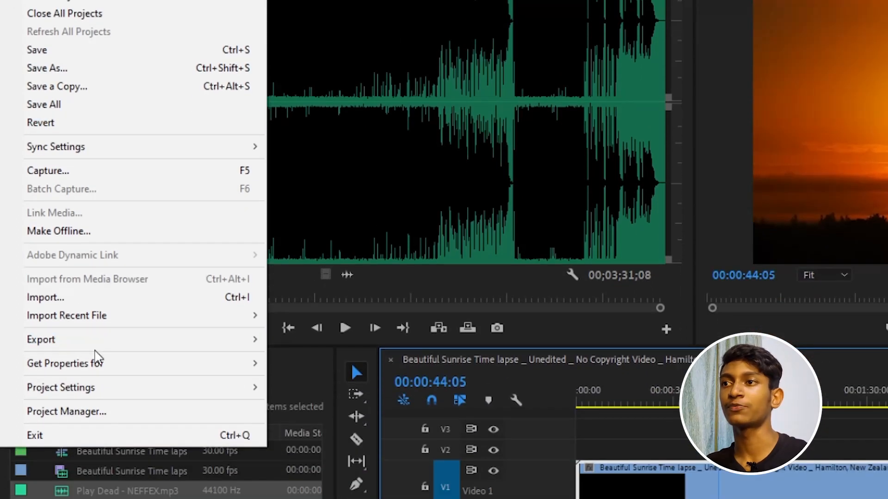
{"action": "mouse_move", "coordinate": [109, 347]}
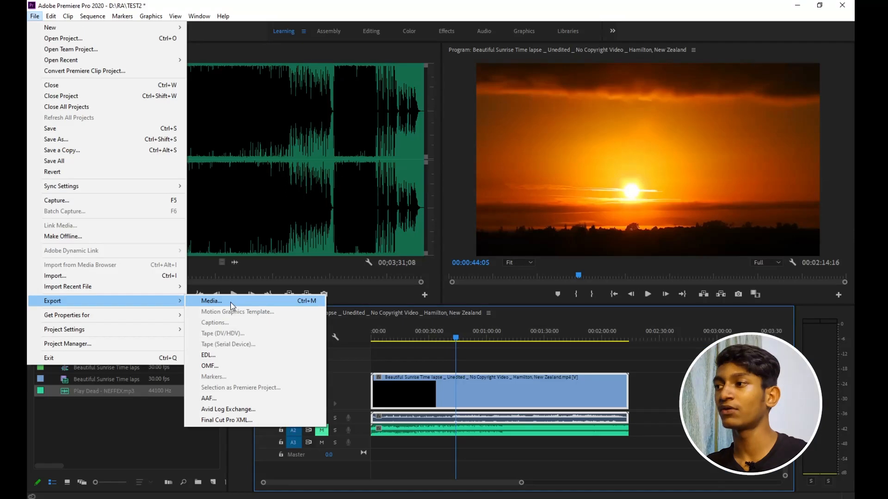
{"action": "left_click", "coordinate": [340, 340]}
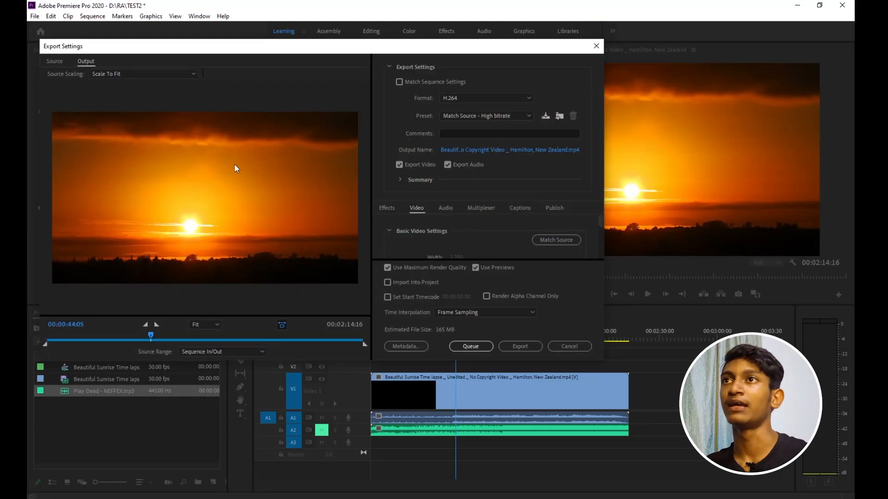
{"action": "left_click_drag", "start_coordinate": [111, 48], "coordinate": [187, 82]}
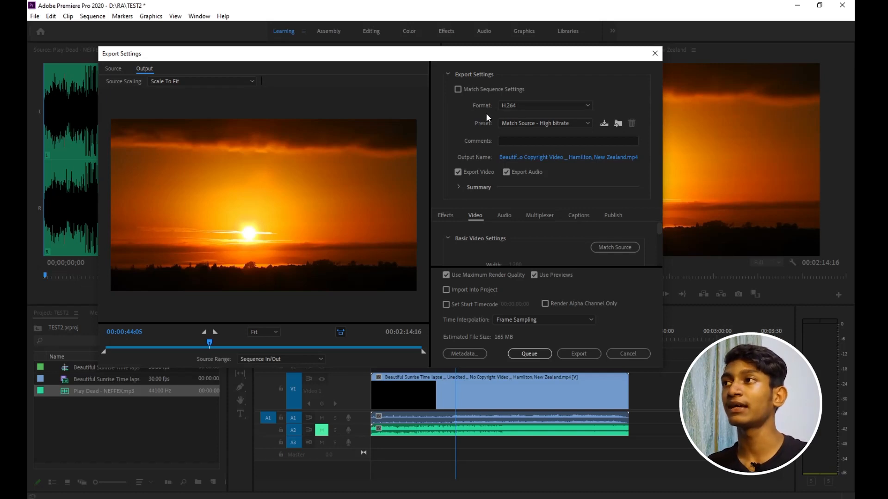
{"action": "left_click", "coordinate": [536, 129]}
{"action": "scroll", "coordinate": [550, 375], "scroll_direction": "down", "scroll_amount": 3}
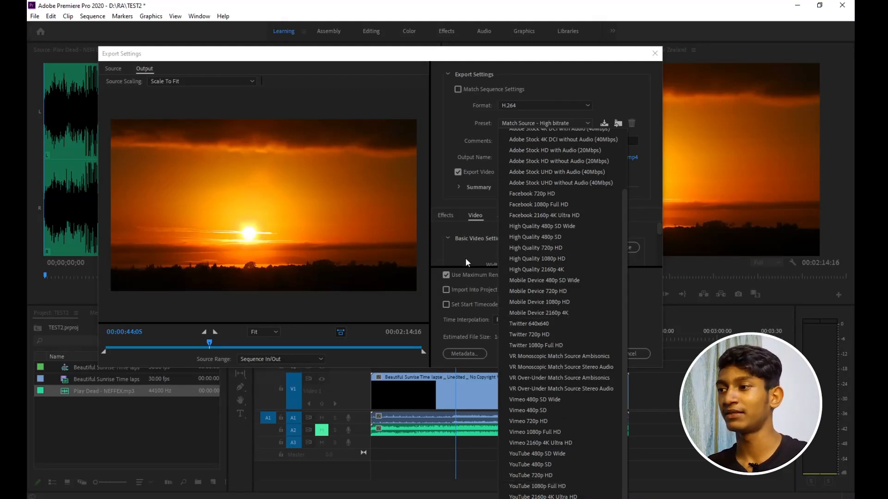
{"action": "left_click", "coordinate": [536, 486]}
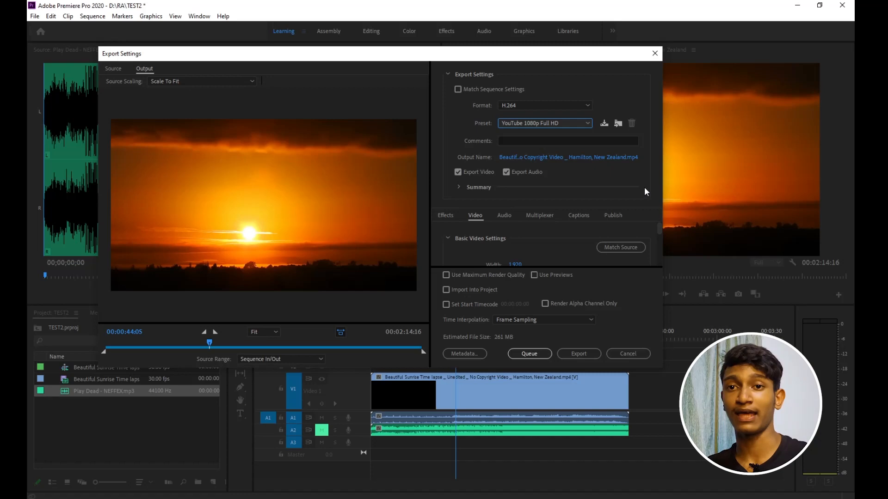
Set the export destination to the STUDIO TOUR folder on drive E, keeping the suggested file name and MP4 type.
{"action": "left_click", "coordinate": [552, 158]}
{"action": "left_click", "coordinate": [499, 68]}
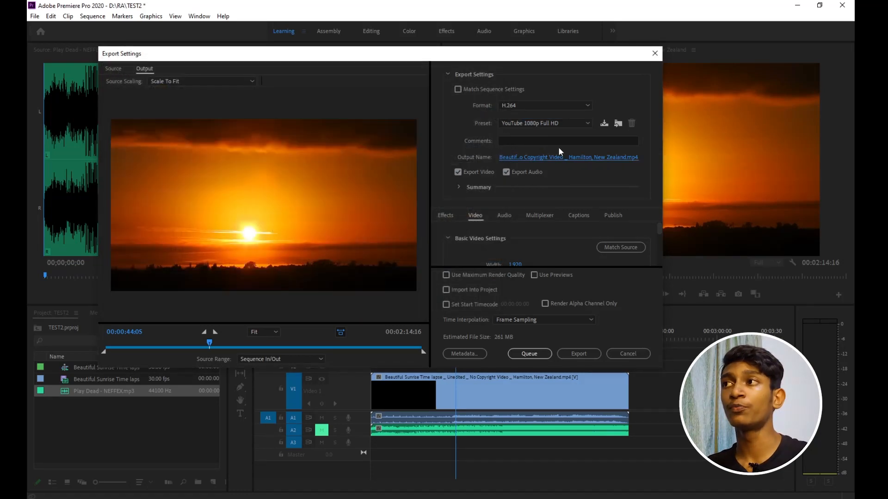
{"action": "left_click", "coordinate": [508, 159]}
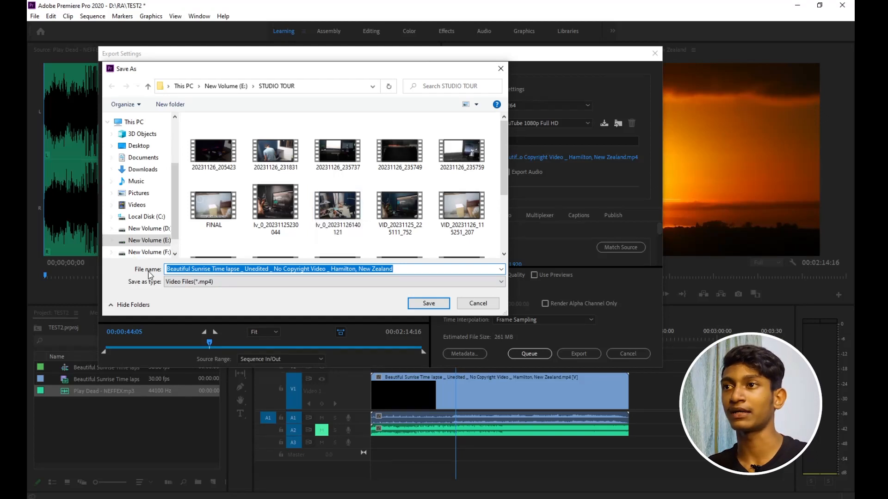
{"action": "left_click", "coordinate": [444, 306]}
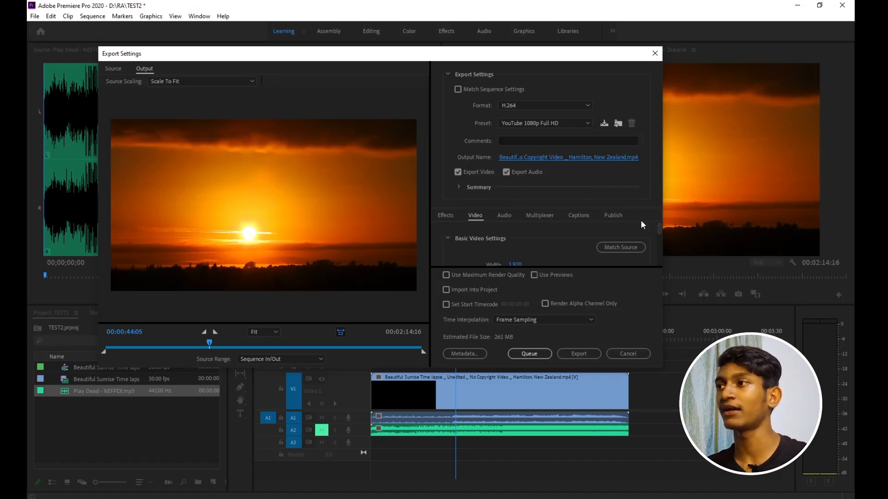
Choose Hardware Encoding as the performance option in the export's video encoding settings.
{"action": "scroll", "coordinate": [642, 226], "scroll_direction": "down", "scroll_amount": 3}
{"action": "scroll", "coordinate": [651, 254], "scroll_direction": "down", "scroll_amount": 2}
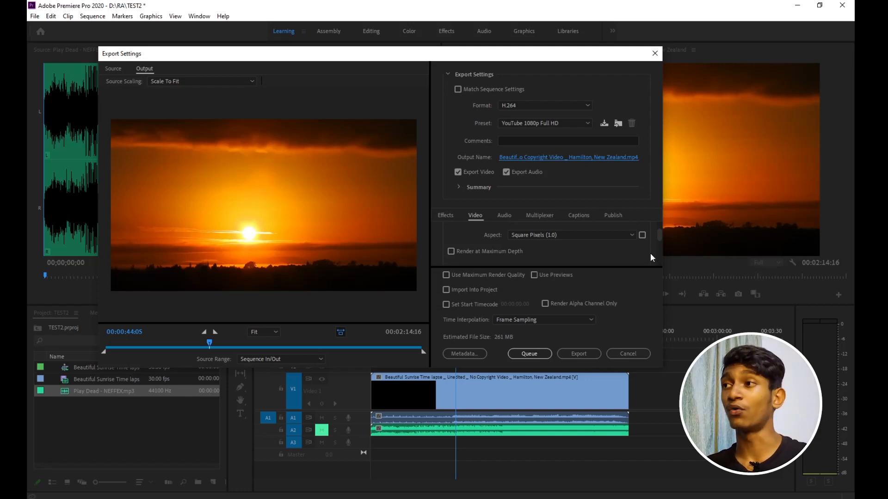
{"action": "scroll", "coordinate": [484, 234], "scroll_direction": "down", "scroll_amount": 2}
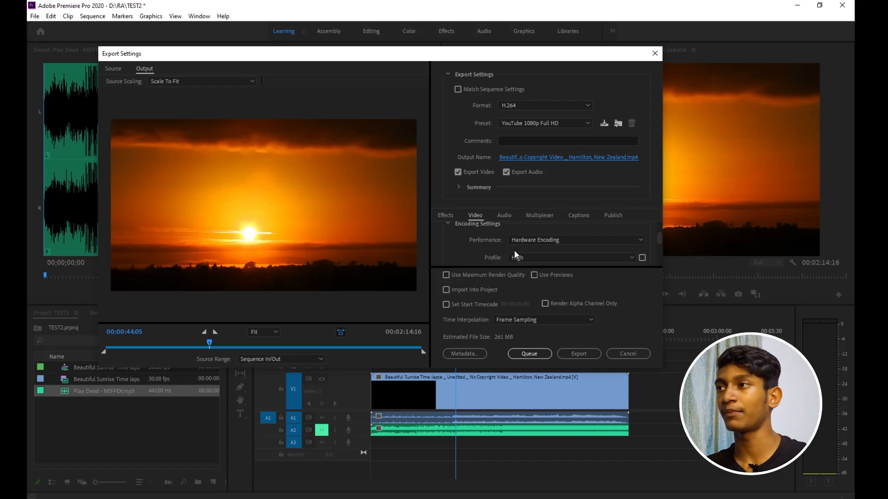
{"action": "left_click", "coordinate": [543, 240]}
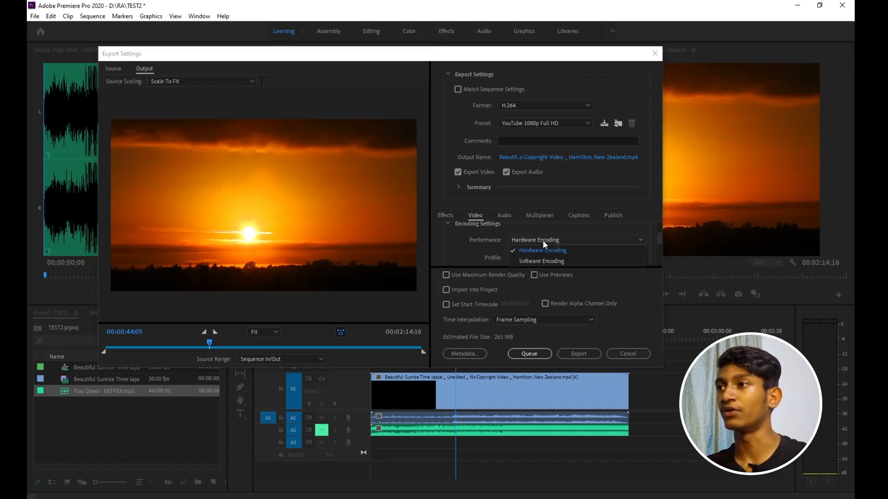
{"action": "left_click", "coordinate": [545, 250]}
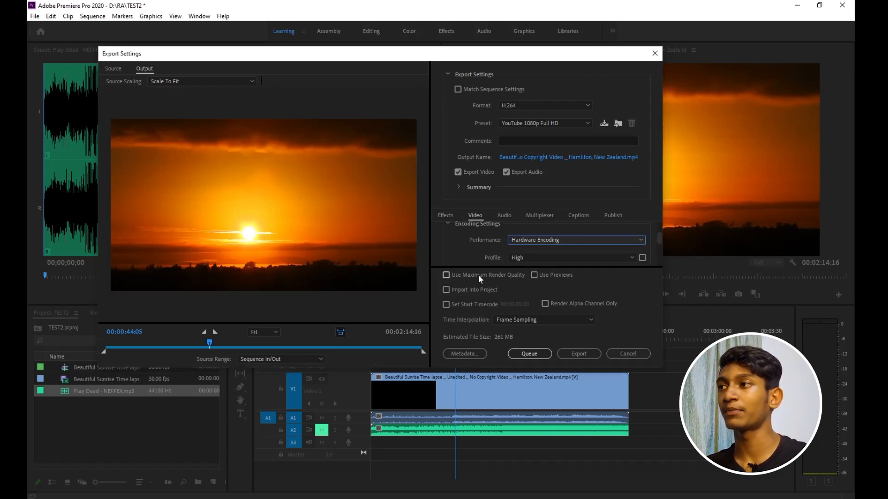
Enable Use Maximum Render Quality and Use Previews, and start exporting the video.
{"action": "left_click", "coordinate": [476, 275]}
{"action": "left_click", "coordinate": [557, 276]}
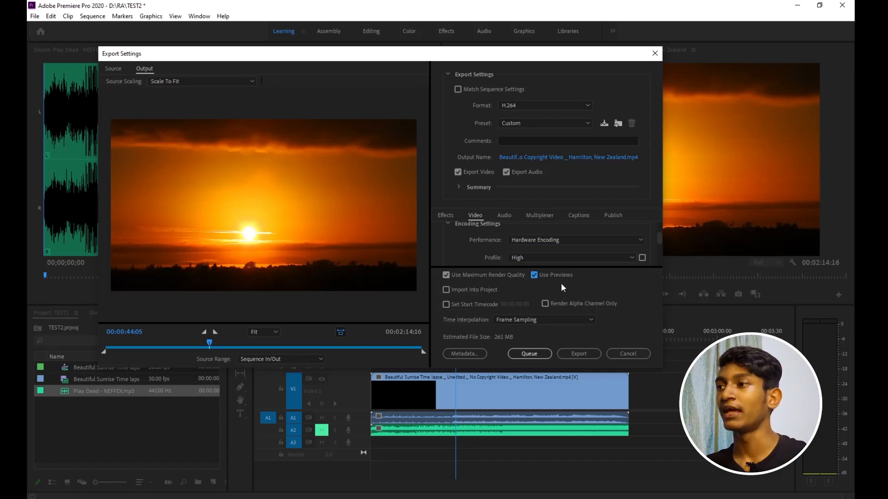
{"action": "left_click", "coordinate": [584, 353]}
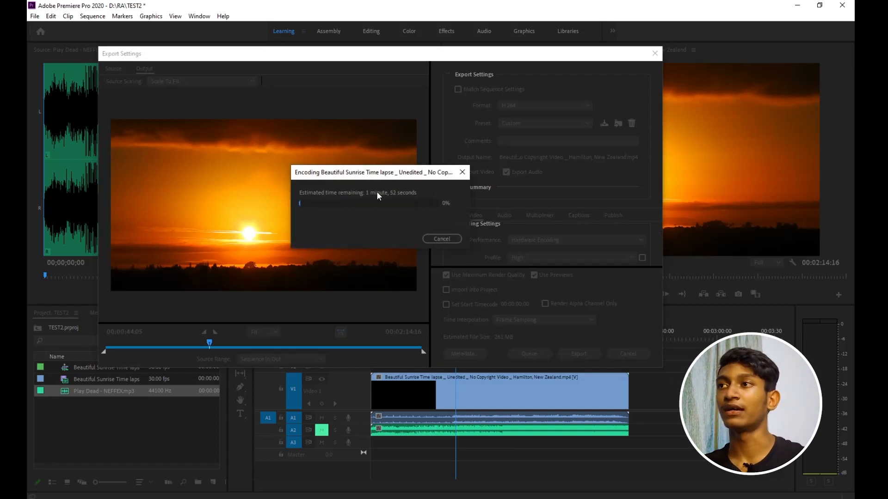